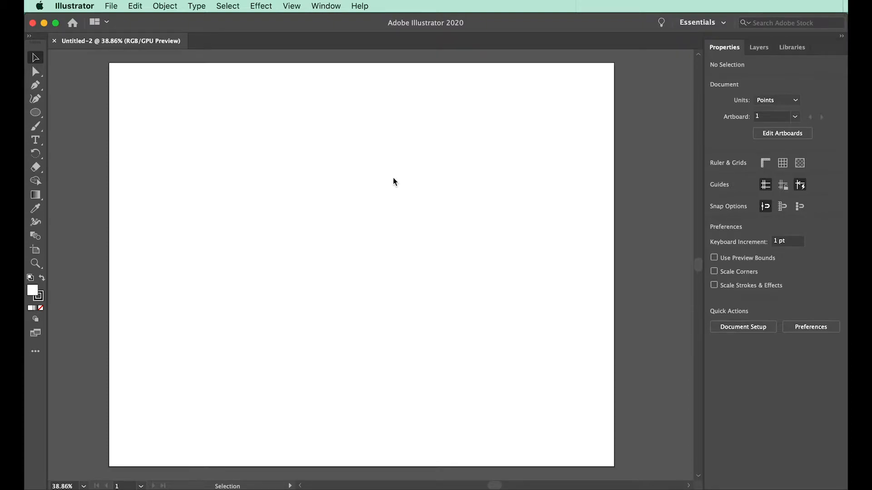
# Switch the tools display to the Advanced toolbar.
pyautogui.click(328, 8)
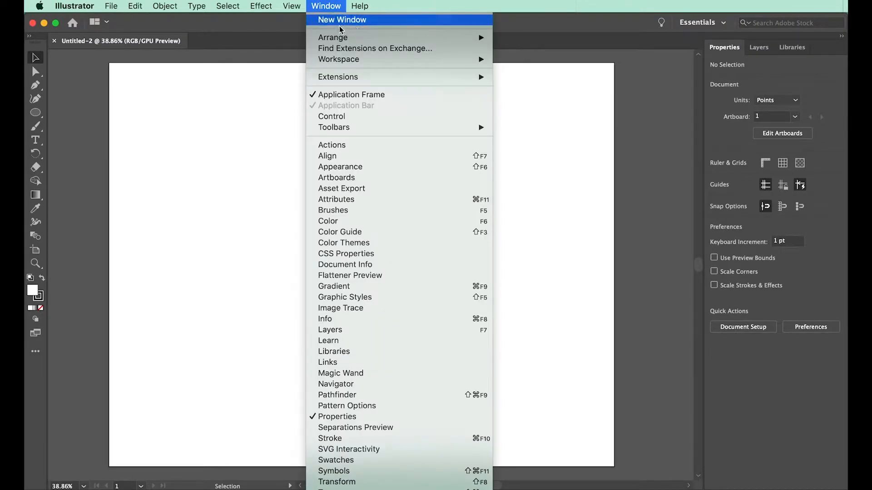
pyautogui.moveTo(397, 127)
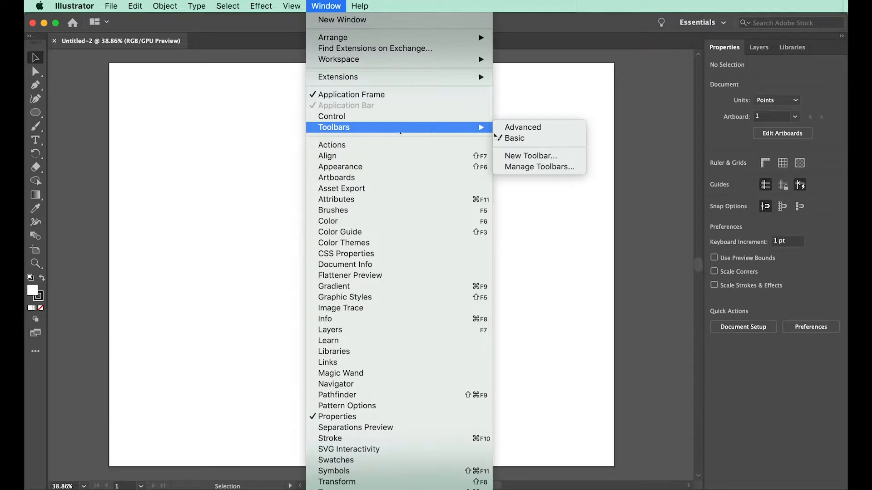
pyautogui.click(509, 131)
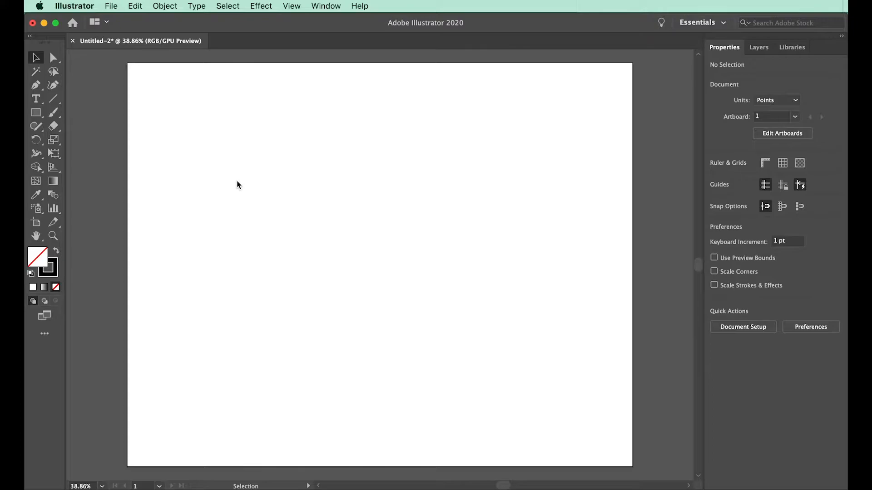
# Draw three separate straight lines at different angles on the artboard with the Line Segment tool.
pyautogui.click(54, 99)
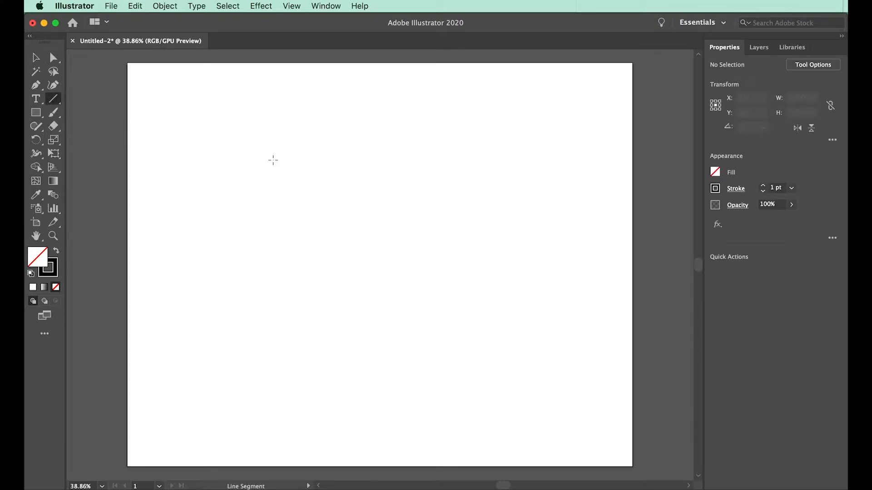
pyautogui.moveTo(212, 145); pyautogui.dragTo(365, 141)
pyautogui.moveTo(186, 210); pyautogui.dragTo(269, 284)
pyautogui.moveTo(263, 364); pyautogui.dragTo(394, 318)
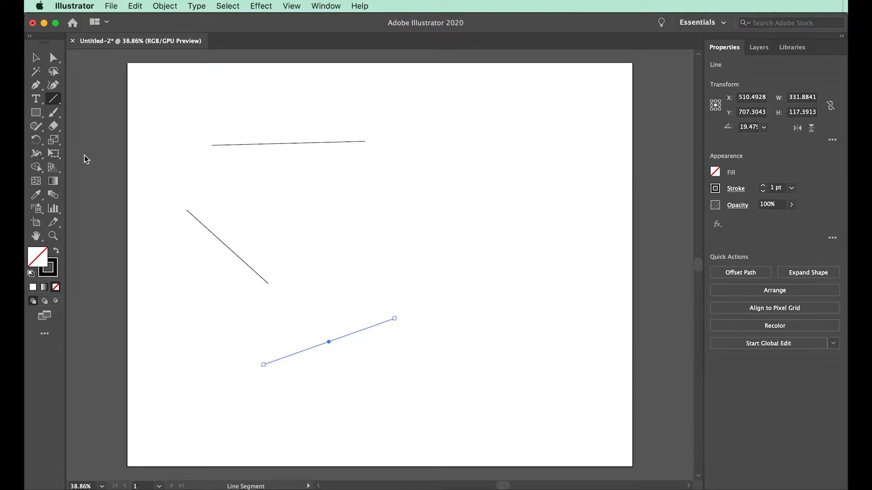
# Draw three rectangles of different proportions and two squares, one large and one about 208 pt wide, with the Rectangle tool.
pyautogui.click(38, 114)
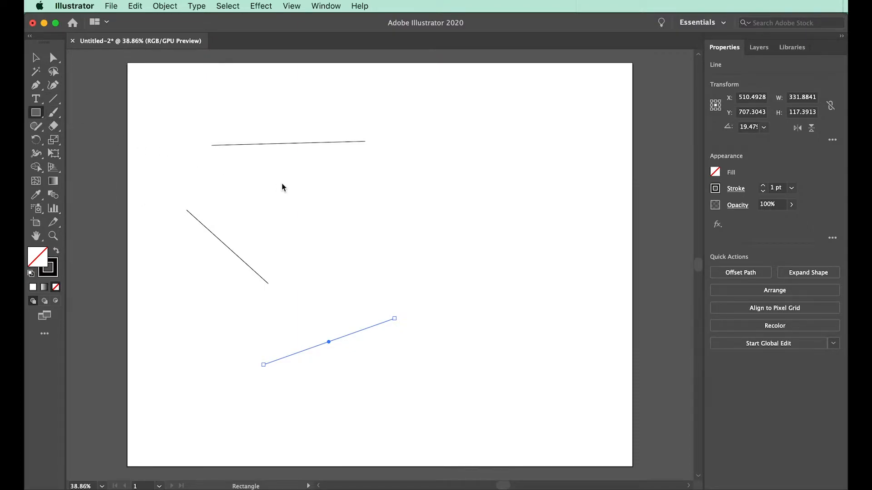
pyautogui.moveTo(315, 186); pyautogui.dragTo(448, 276)
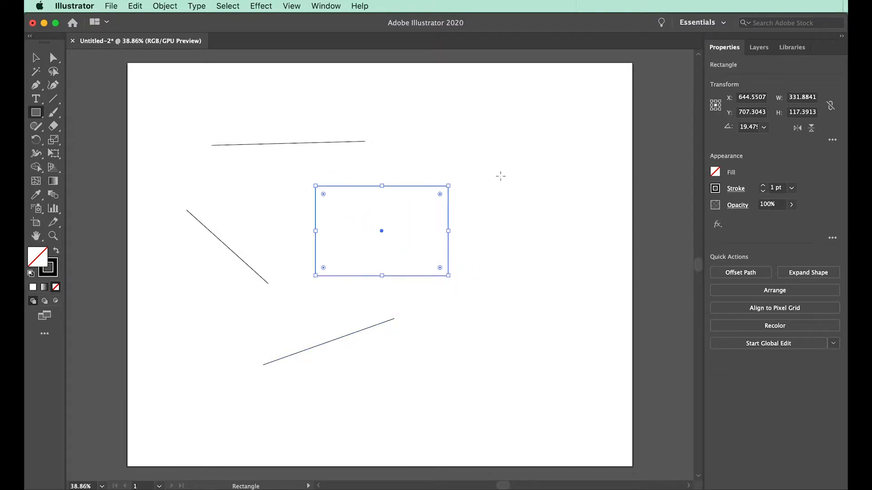
pyautogui.moveTo(474, 121); pyautogui.dragTo(550, 192)
pyautogui.moveTo(523, 268); pyautogui.dragTo(554, 342)
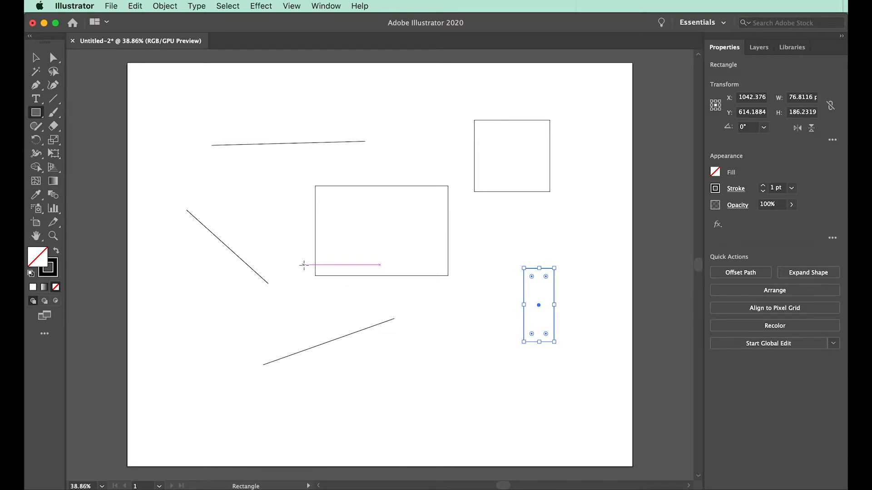
pyautogui.moveTo(303, 265); pyautogui.dragTo(438, 399)
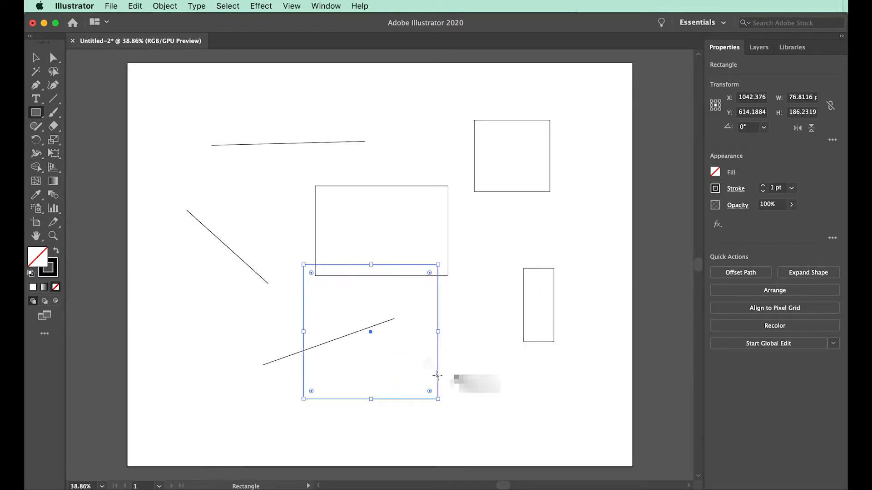
pyautogui.moveTo(195, 305); pyautogui.dragTo(278, 388)
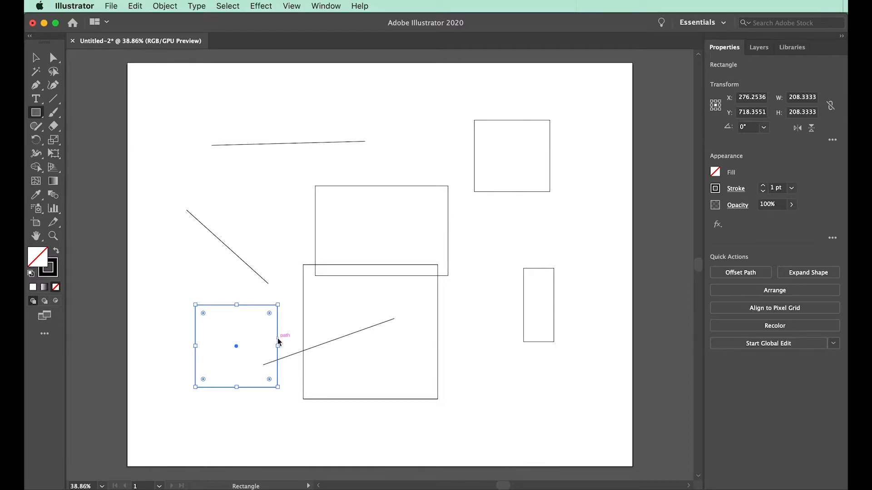
# Draw two circles with the Ellipse tool, one about 309 pt wide near the centre and one about 207 pt wide near the artboard's upper-left corner.
pyautogui.click(37, 115)
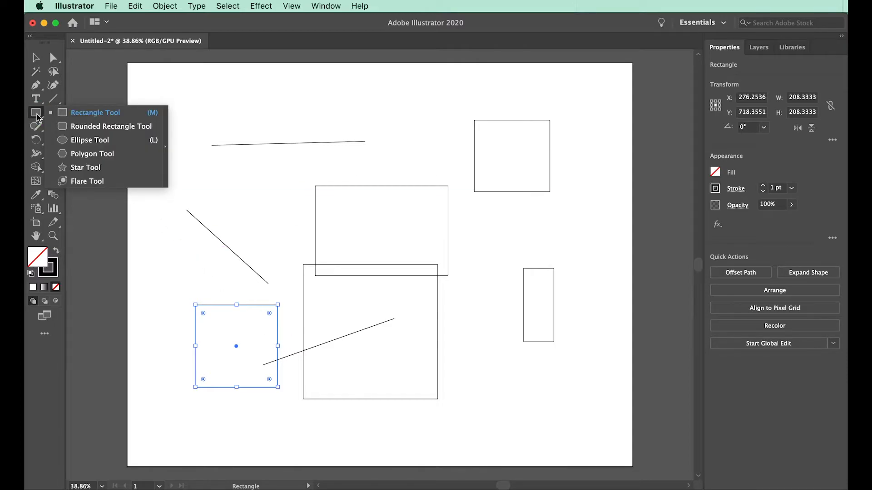
pyautogui.click(95, 139)
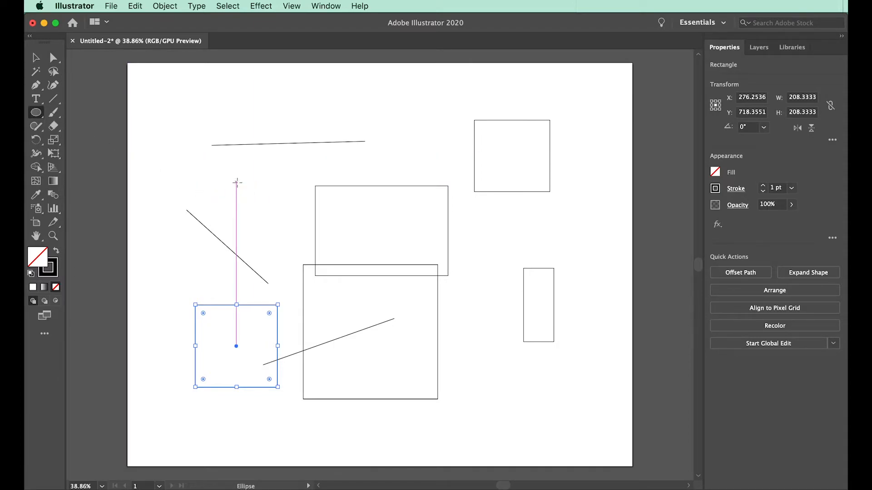
pyautogui.moveTo(237, 182); pyautogui.dragTo(359, 304)
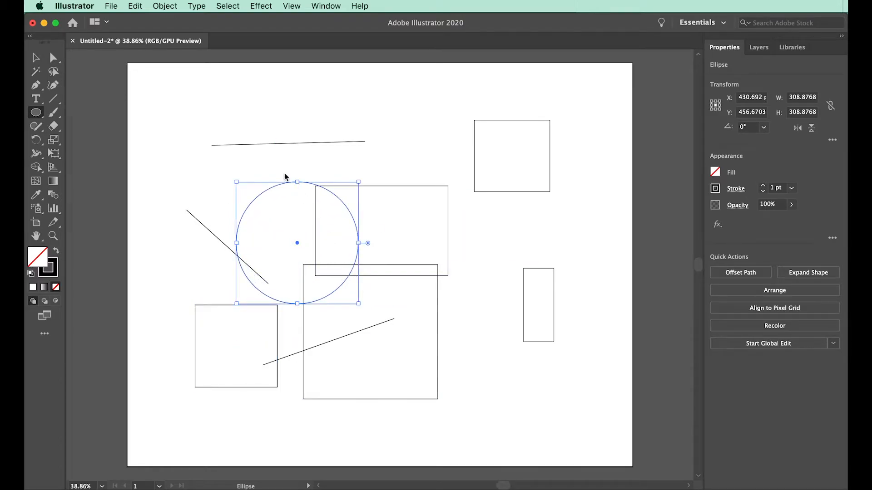
pyautogui.moveTo(168, 86); pyautogui.dragTo(250, 168)
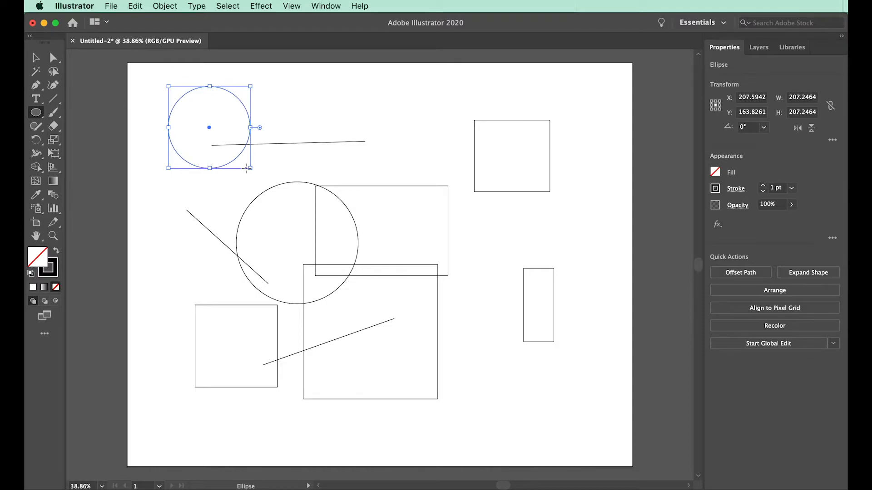
# Create an ellipse with an exact width of 200 pt and height of 300 pt between the rectangles.
pyautogui.click(439, 173)
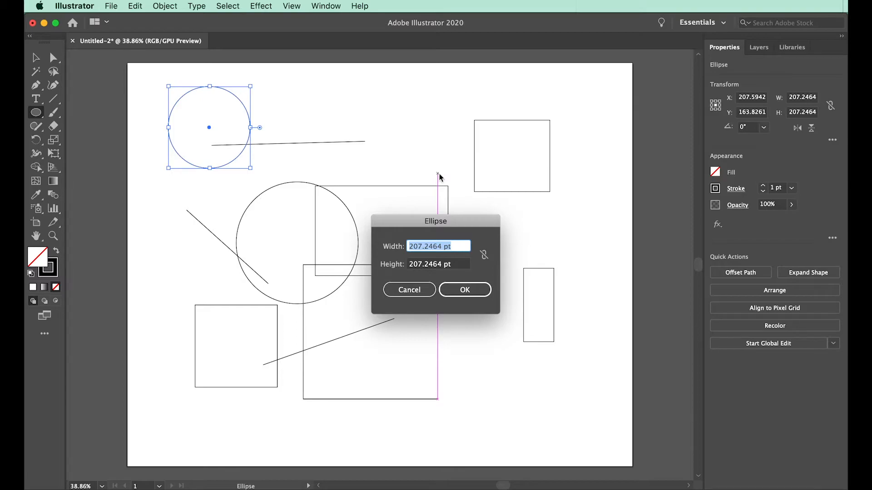
pyautogui.write('200')
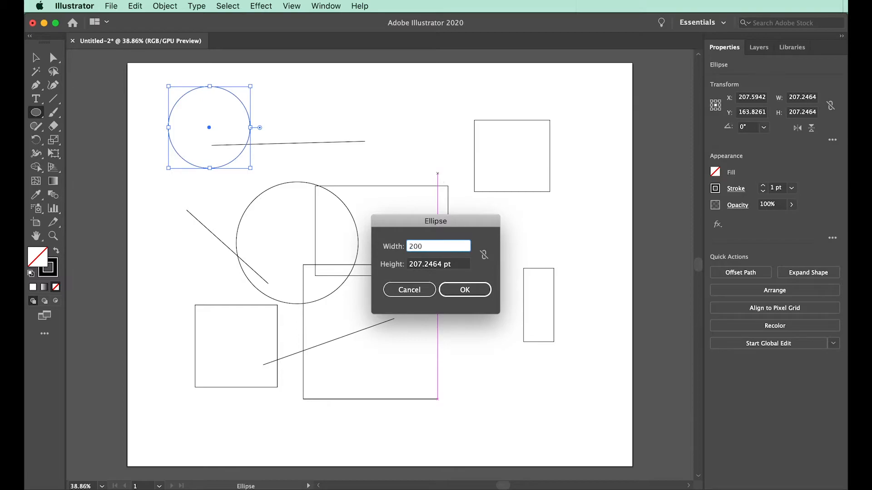
pyautogui.press('Tab')
pyautogui.write('300')
pyautogui.press('Return')
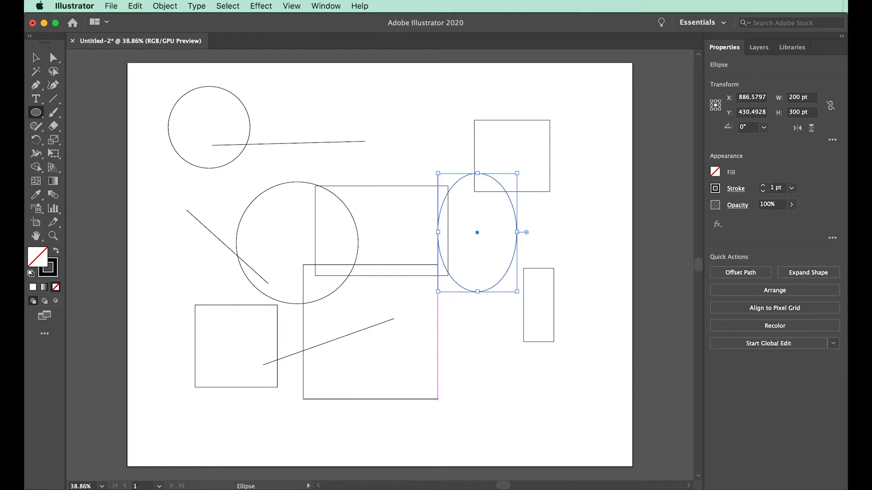
# Try selecting the small circle and the top line individually, marquee-select several shapes across the artboard twice, and clear the selection.
pyautogui.click(35, 58)
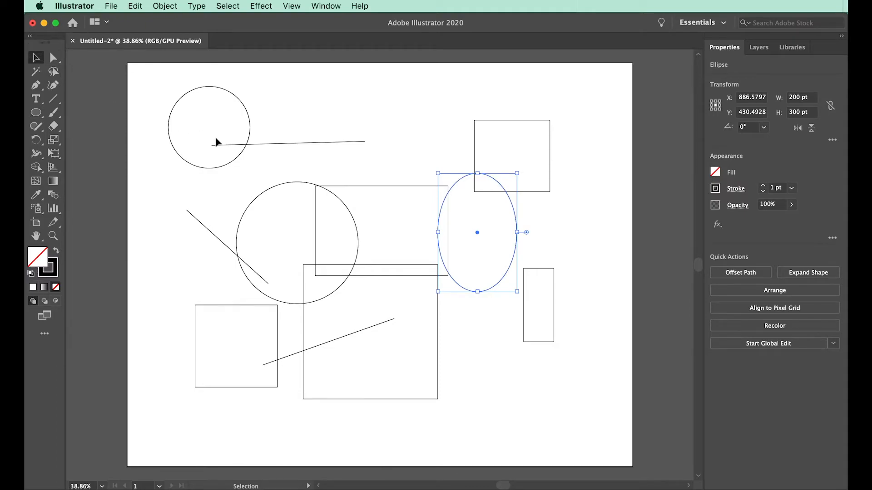
pyautogui.click(238, 100)
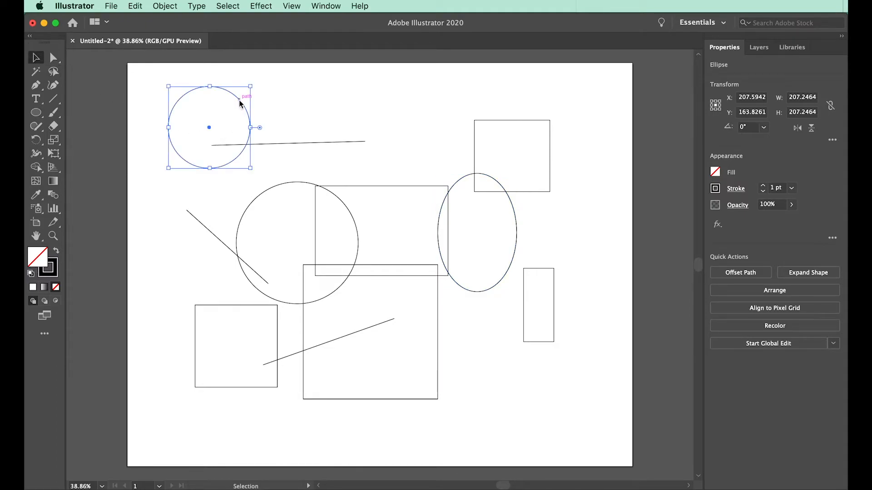
pyautogui.click(356, 142)
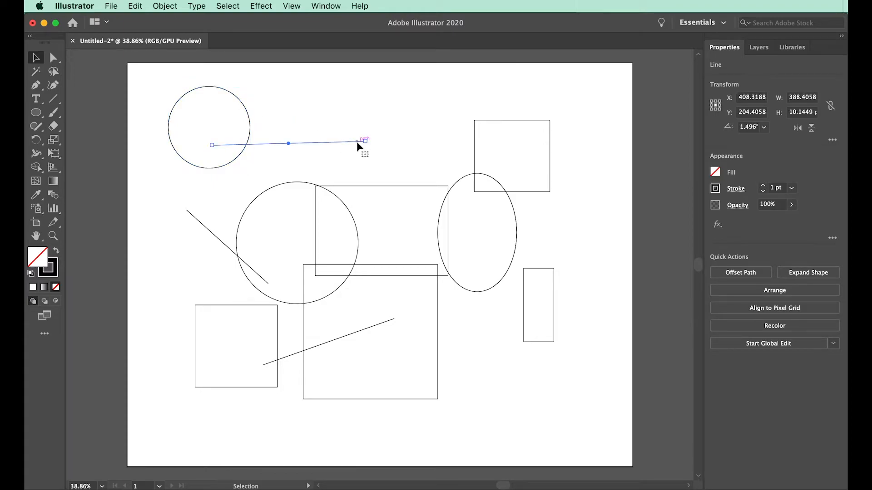
pyautogui.moveTo(213, 71); pyautogui.dragTo(421, 257)
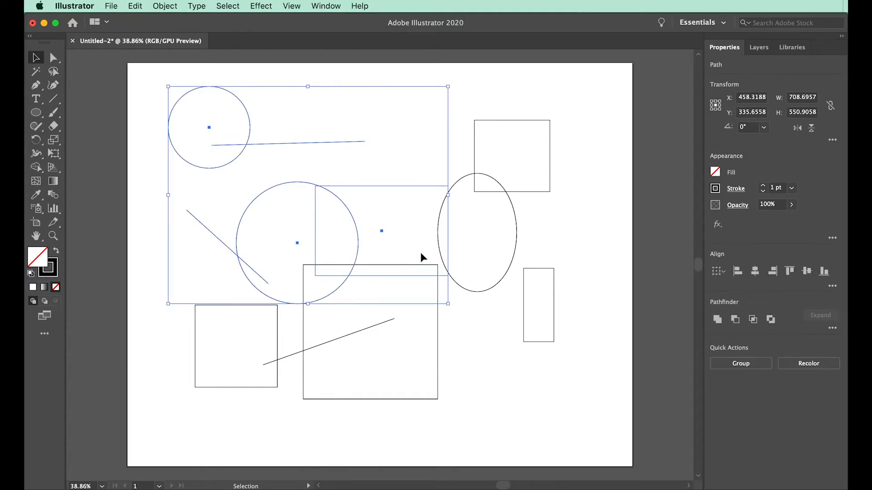
pyautogui.moveTo(580, 176); pyautogui.dragTo(244, 291)
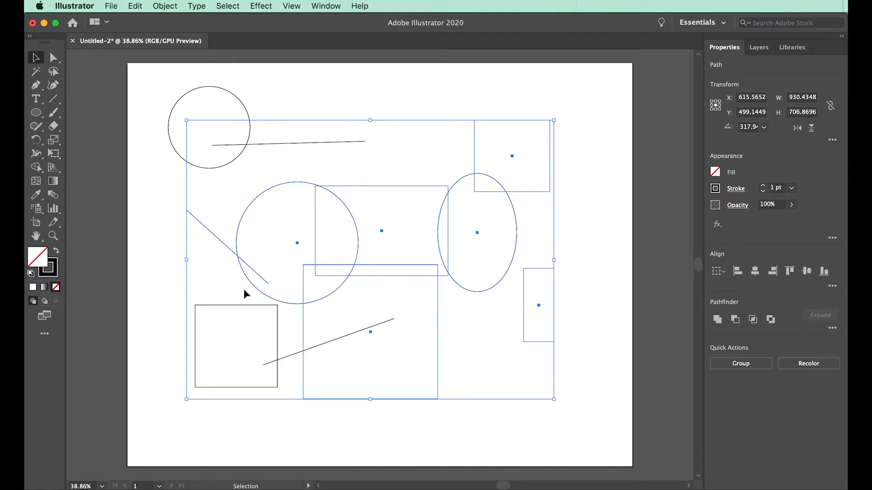
pyautogui.click(164, 183)
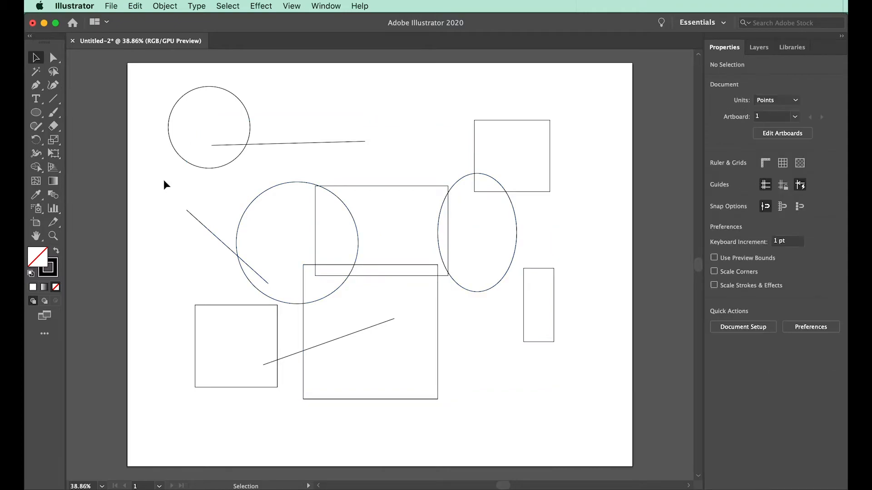
# Select the large circle, the wide rectangle, both squares and the two lower lines together and move them up and to the right.
pyautogui.moveTo(164, 183); pyautogui.dragTo(436, 388)
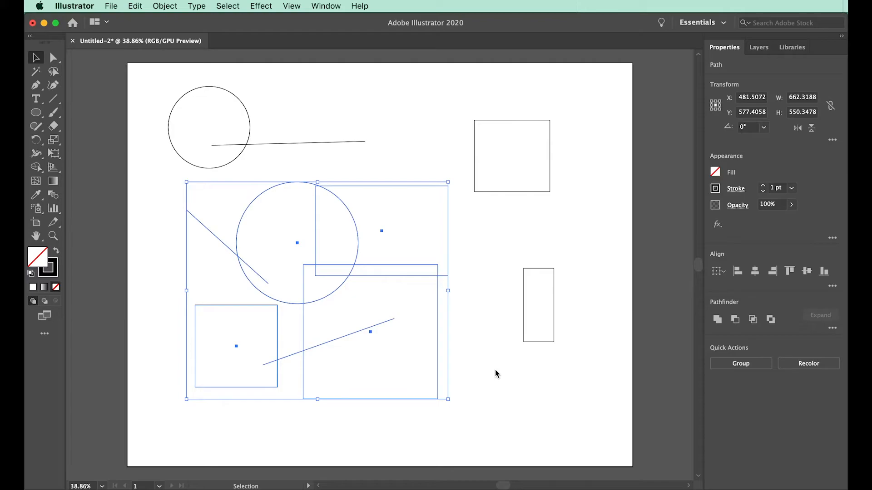
pyautogui.click(419, 265)
pyautogui.moveTo(419, 265); pyautogui.dragTo(479, 251)
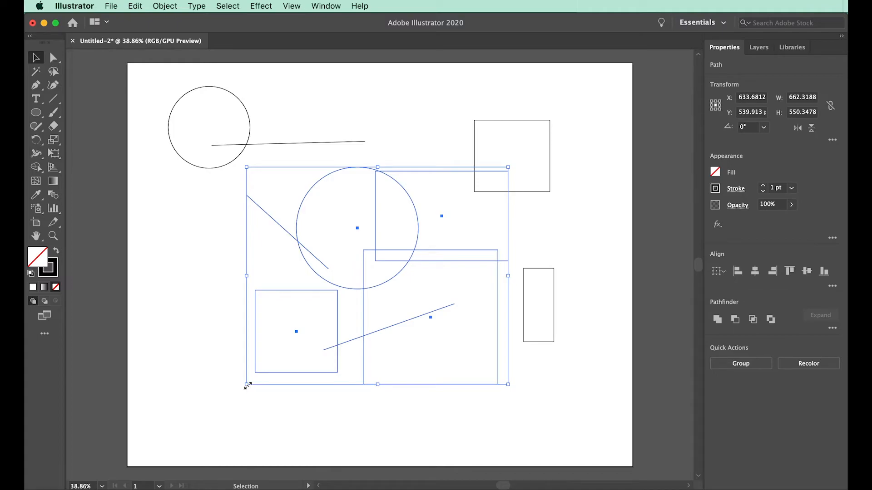
# Enlarge the selected shapes to about 1059 × 669 pt, rotate them counterclockwise together, and deselect them.
pyautogui.moveTo(248, 386); pyautogui.dragTo(138, 400)
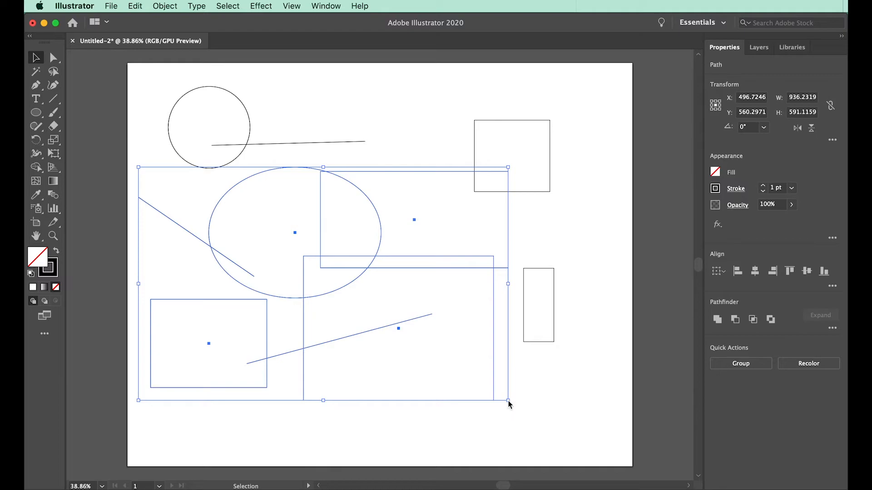
pyautogui.moveTo(508, 401); pyautogui.dragTo(557, 442)
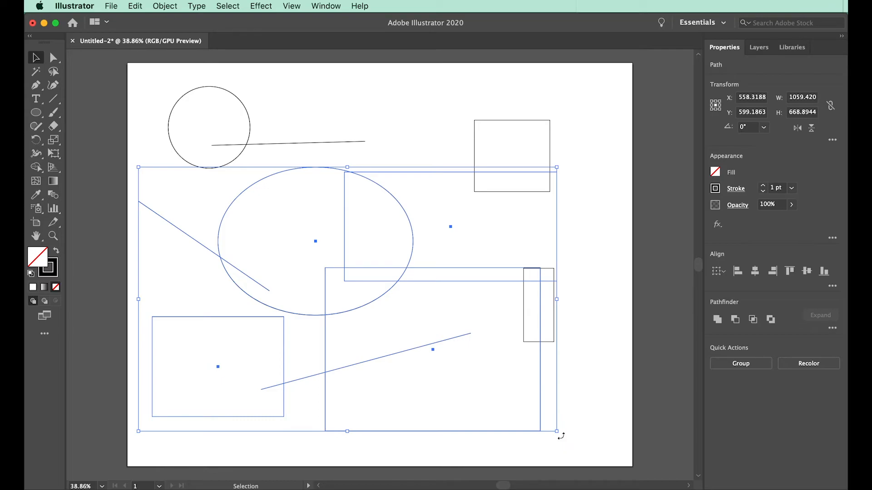
pyautogui.moveTo(561, 436); pyautogui.dragTo(592, 275)
pyautogui.click(600, 276)
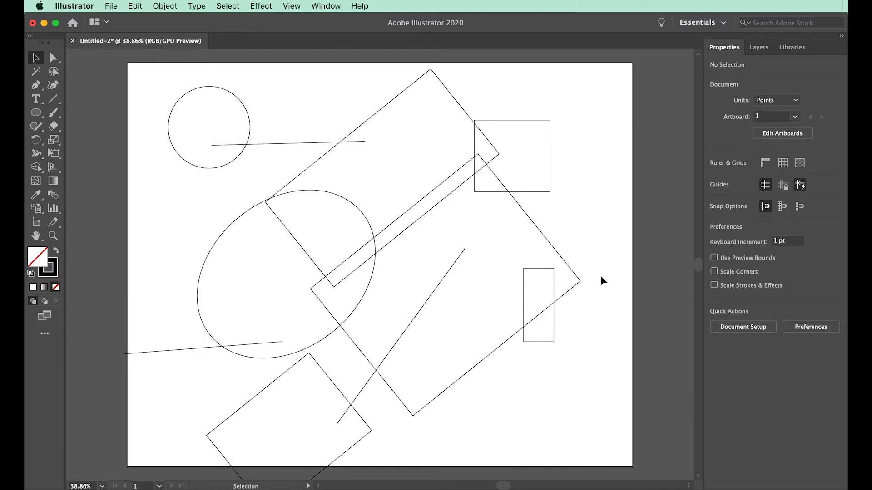
# Zoom out to 31.45% and in to 185.3% with the Zoom tool, and fit the artboard back in the window.
pyautogui.press('z')
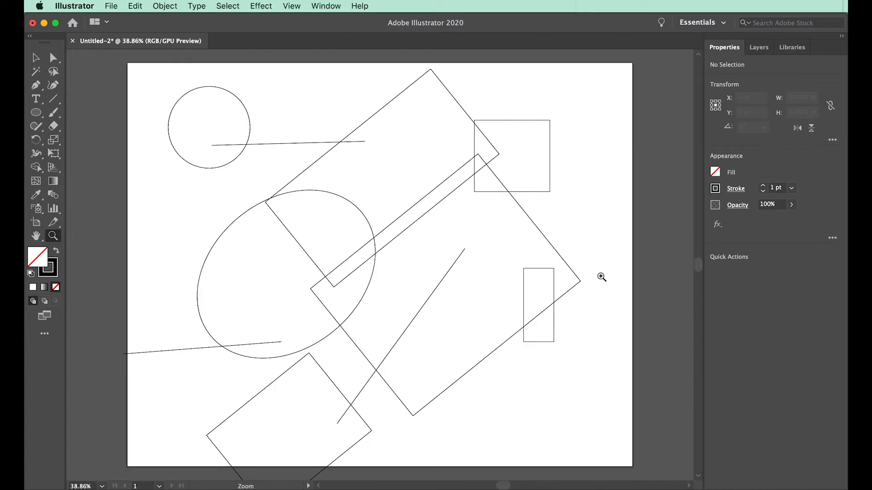
pyautogui.moveTo(282, 265); pyautogui.dragTo(244, 266)
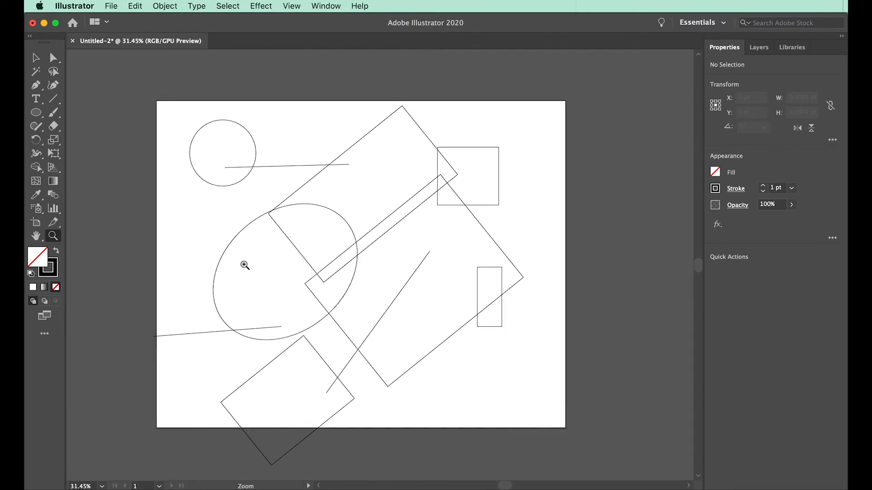
pyautogui.moveTo(245, 266); pyautogui.dragTo(366, 280)
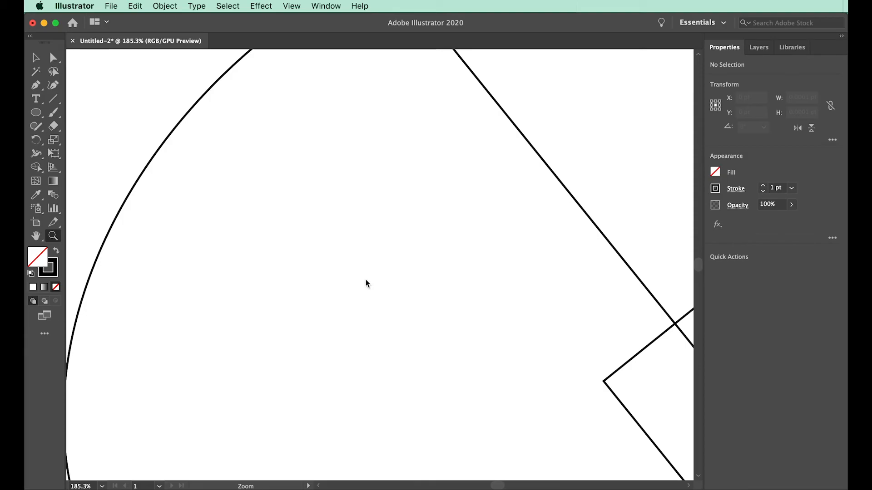
pyautogui.press('v')
pyautogui.press('super+0')
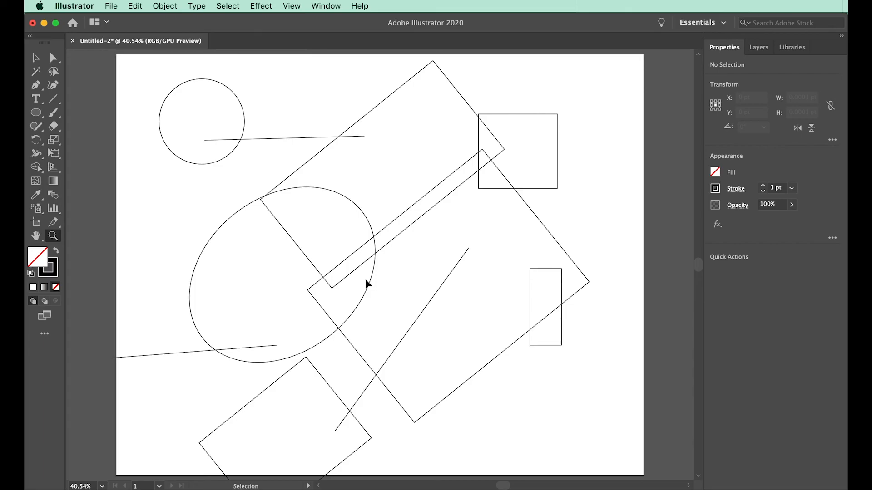
# Zoom in to 200% in increments, zoom out to 33.33%, and fit the artboard to the window again.
pyautogui.press('super+plus')
pyautogui.press('super+plus')
pyautogui.press('super+plus')
pyautogui.press('super+plus')
pyautogui.press('super+plus')
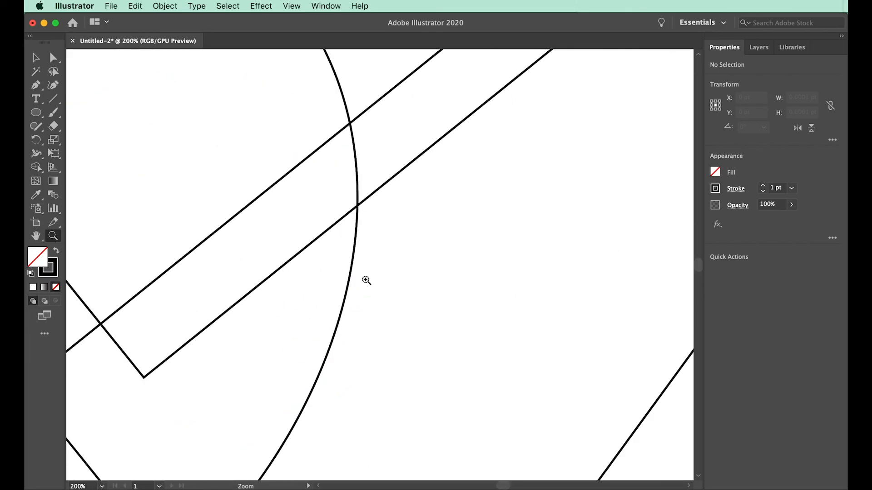
pyautogui.press('super+minus')
pyautogui.press('super+minus')
pyautogui.press('super+minus')
pyautogui.press('super+minus')
pyautogui.press('super+minus')
pyautogui.press('super+minus')
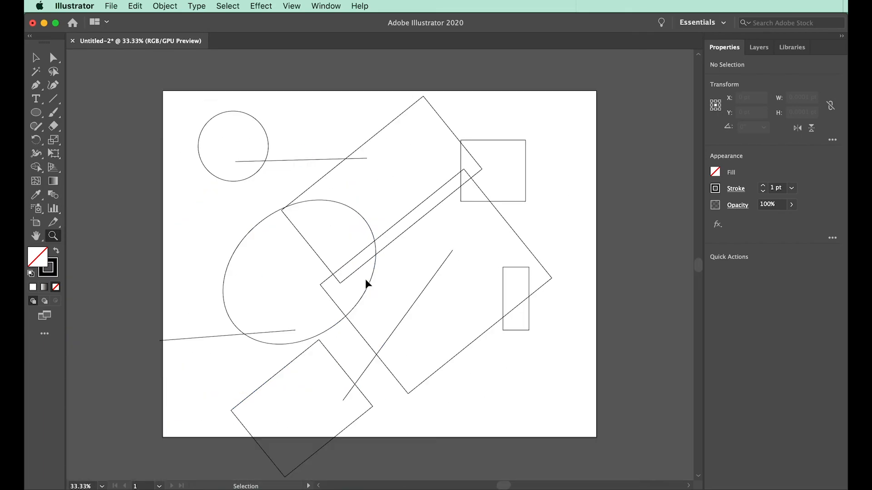
pyautogui.press('super+0')
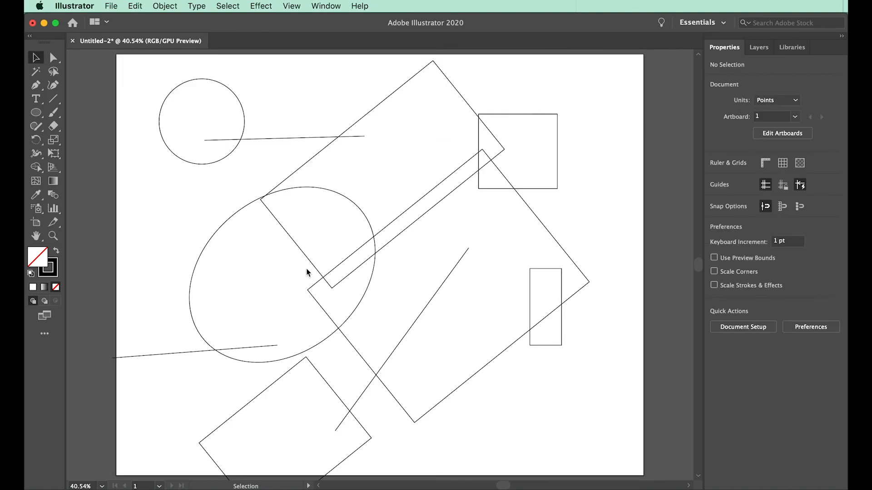
# Pan the view around the artboard with the temporary Hand tool.
pyautogui.press('space')
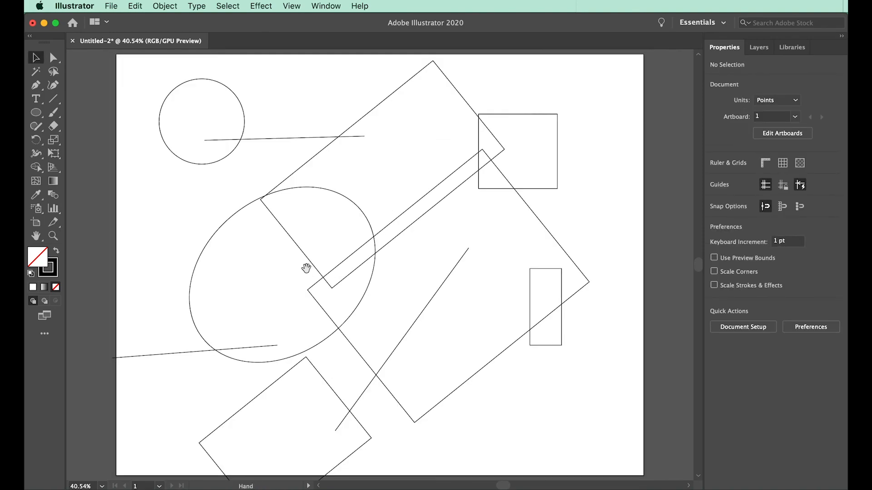